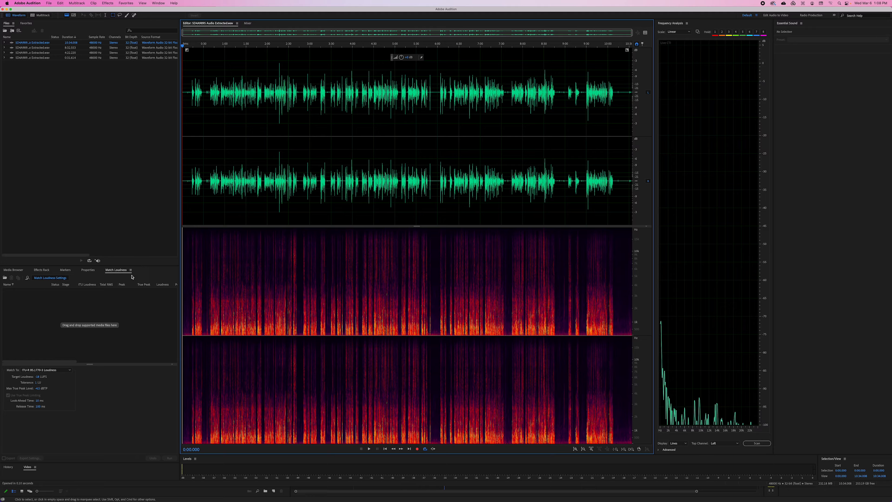
Make sure the Match Loudness workspace component is shown and ready for adding audio files
left_click(119, 272)
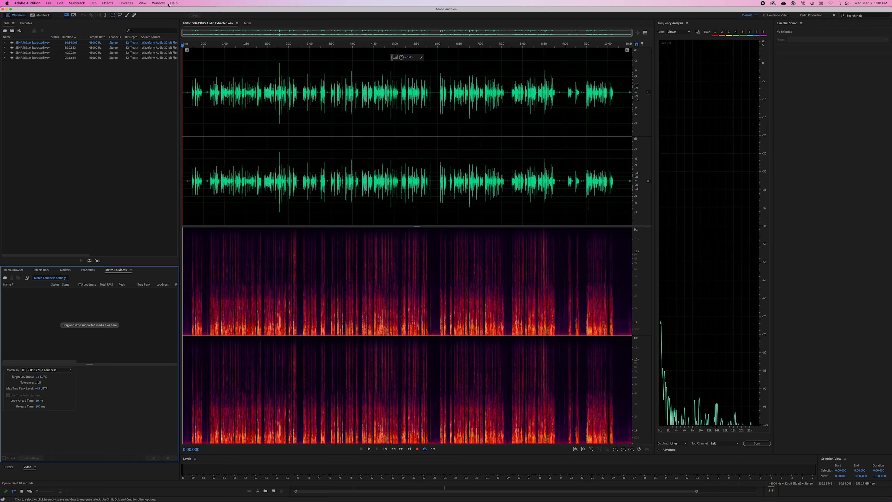
left_click(159, 3)
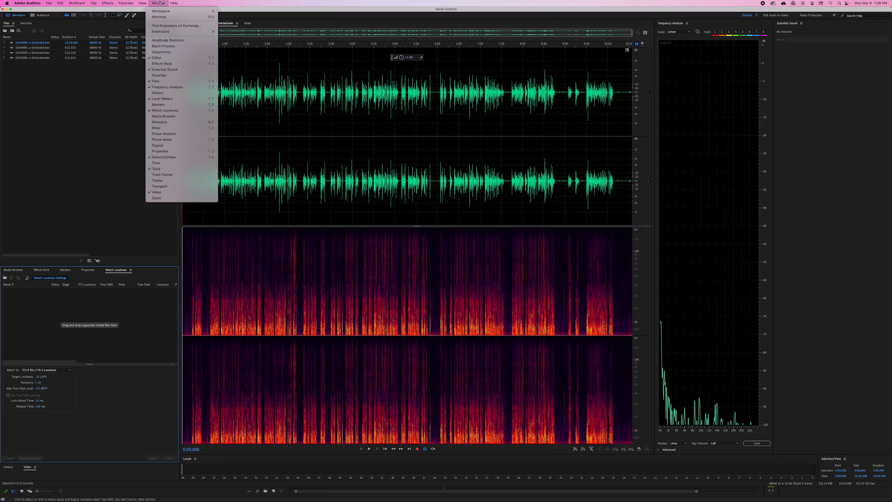
left_click(169, 110)
Add all four extracted audio files to Match Loudness and run the match with the ITU-R BS.1770-3 Loudness settings
left_click(35, 58)
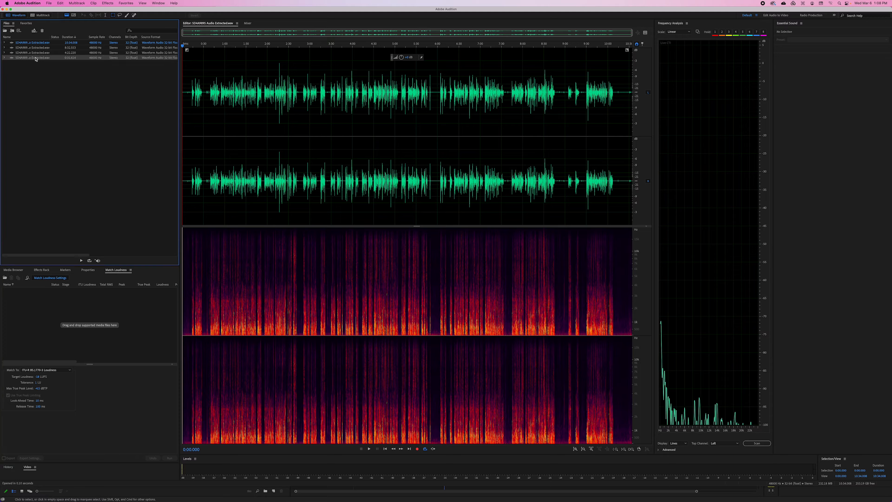
key("super+a")
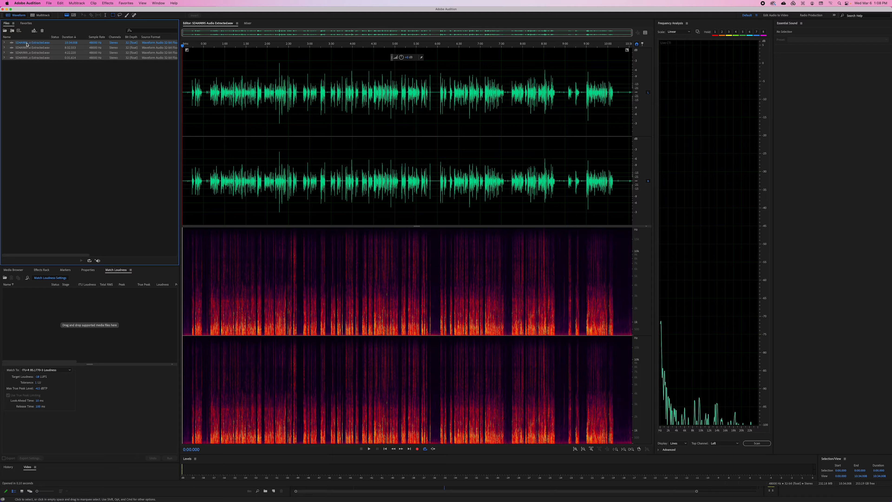
left_click_drag(28, 44, 90, 311)
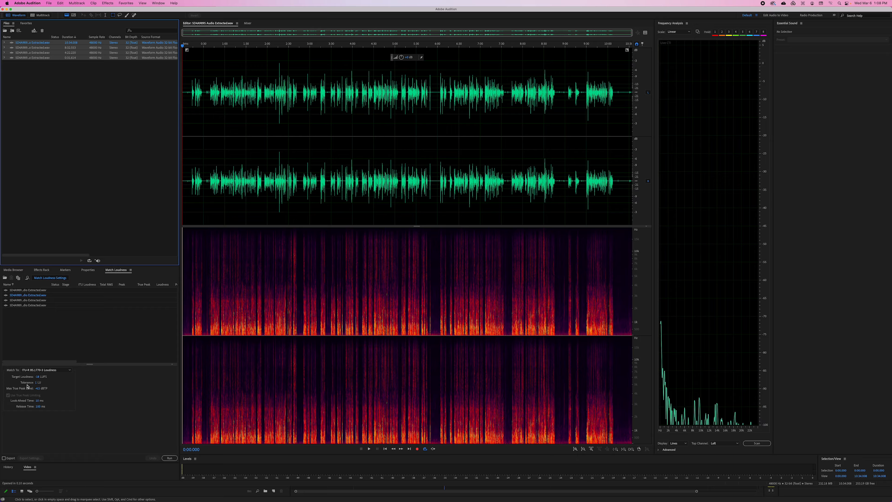
mouse_move(20, 391)
left_click(170, 458)
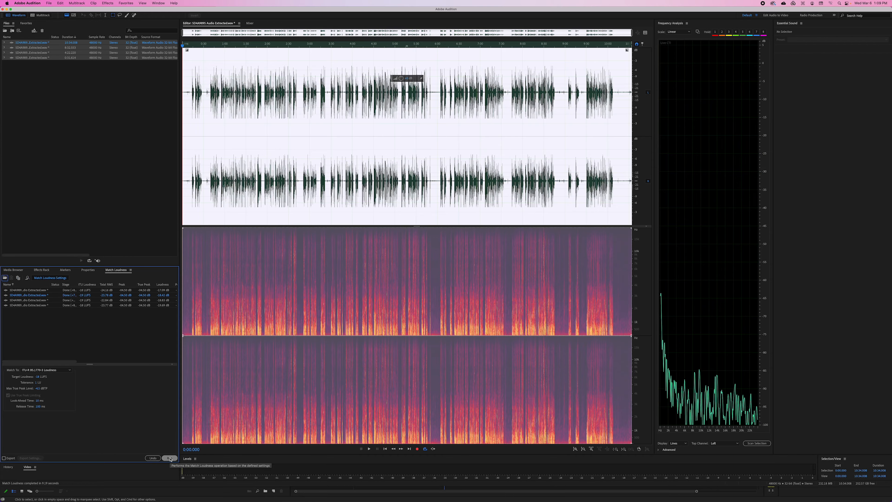
Examine the loudness-matched waveforms of the first three extracted audio files
left_click(310, 177)
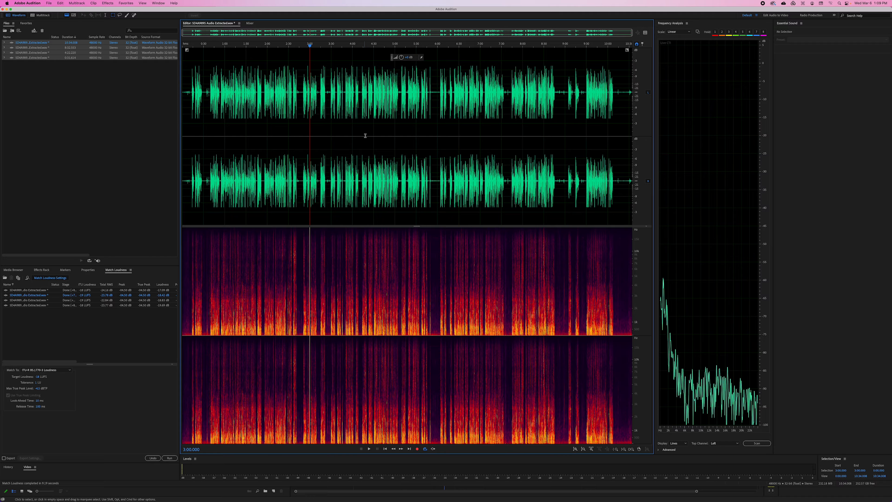
double_click(35, 48)
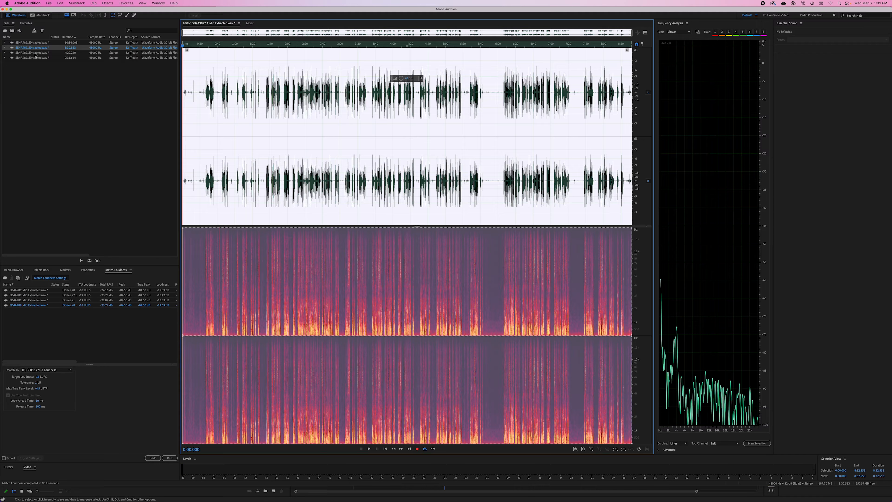
left_click(228, 107)
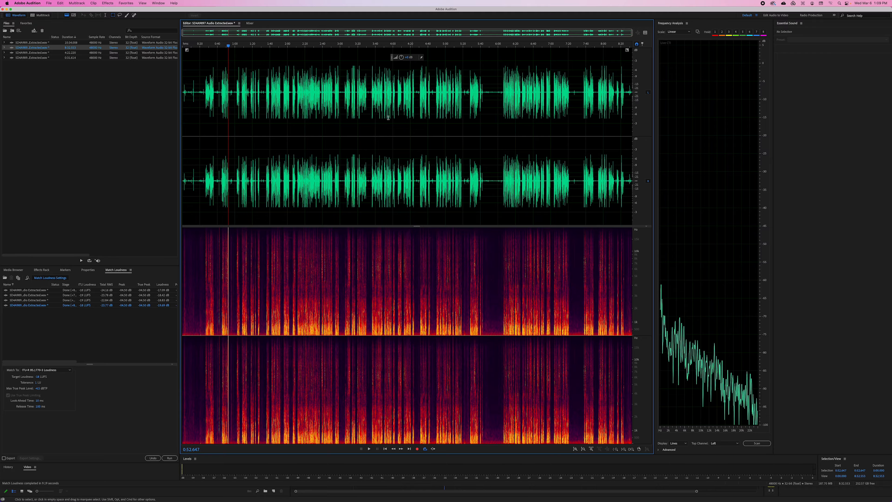
double_click(36, 52)
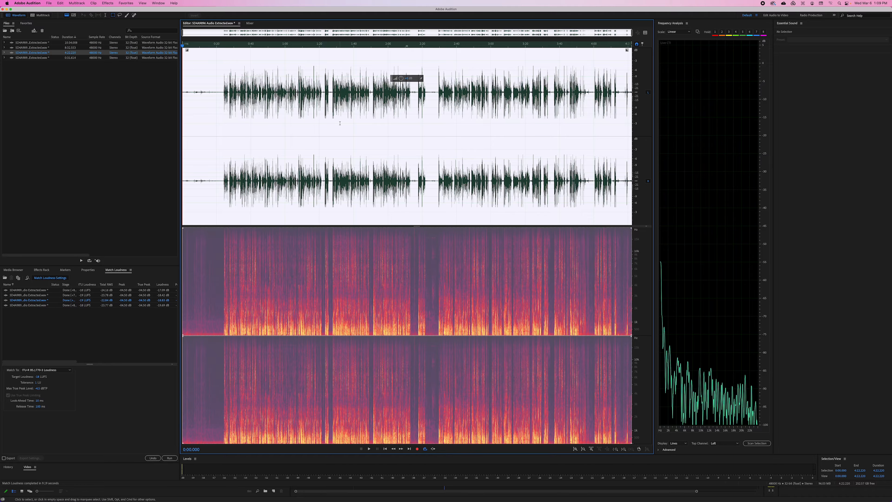
left_click(339, 123)
Save all the loudness-matched audio files and switch to Premiere Pro
left_click(48, 4)
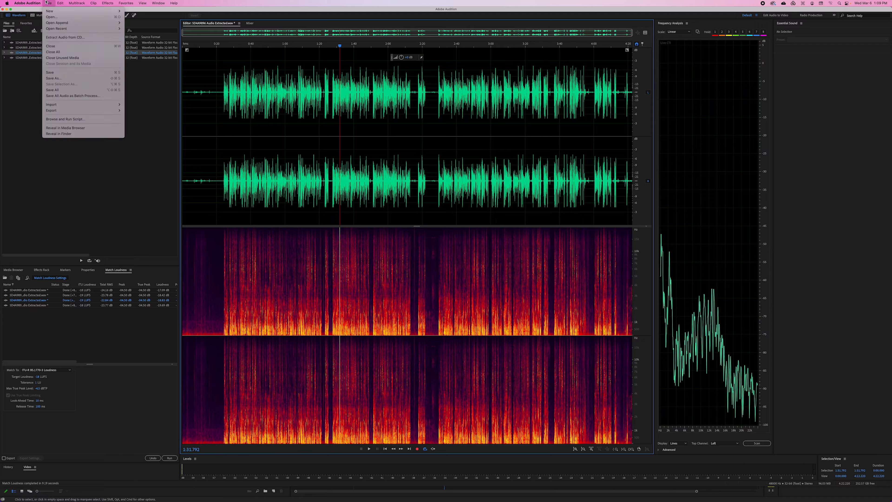
left_click(68, 90)
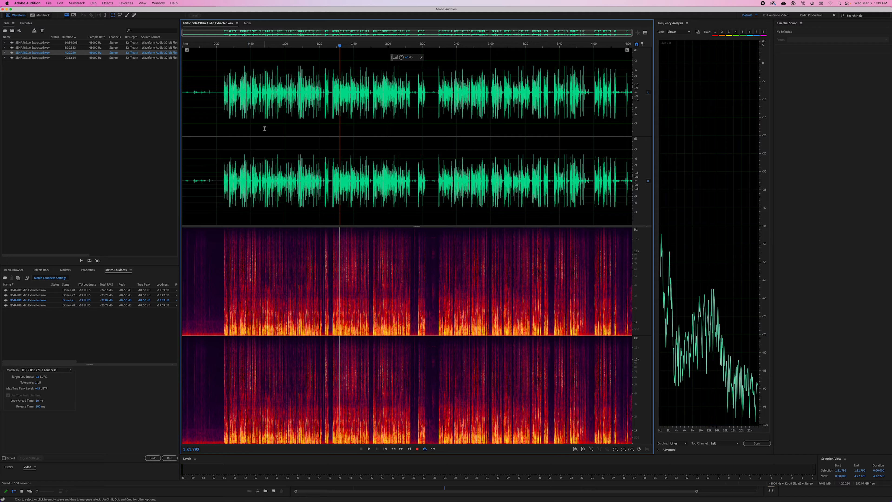
mouse_move(397, 501)
left_click(446, 493)
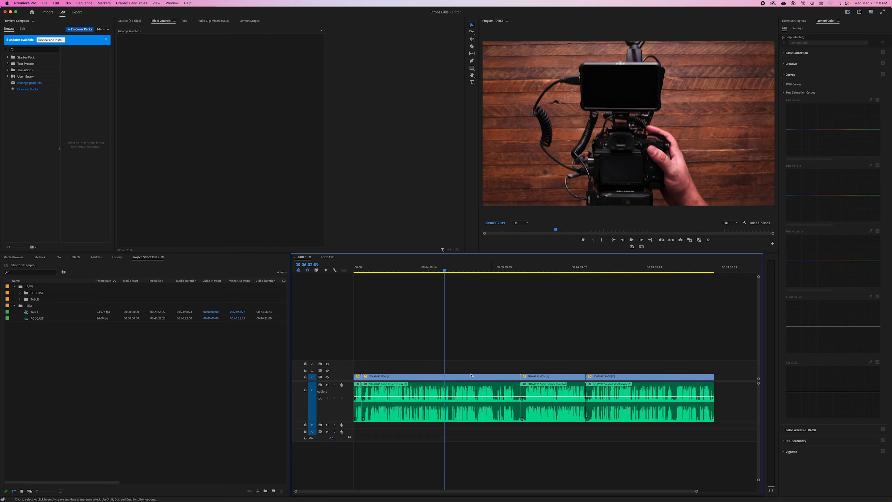
Review the updated audio clips across the TABLE sequence's timeline
left_click_drag(441, 268, 429, 269)
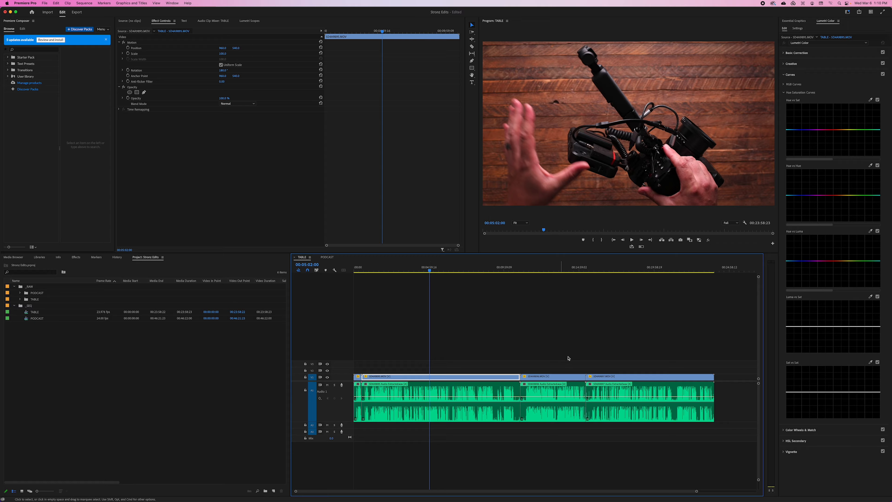
left_click(495, 359)
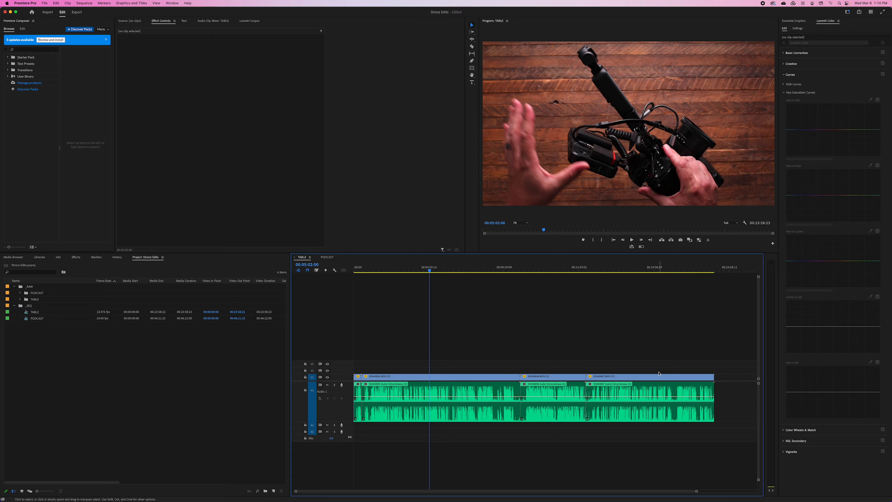
left_click_drag(737, 394, 304, 416)
left_click(493, 339)
Open the PODCAST sequence and send its audio clip to Adobe Audition for editing
left_click(326, 257)
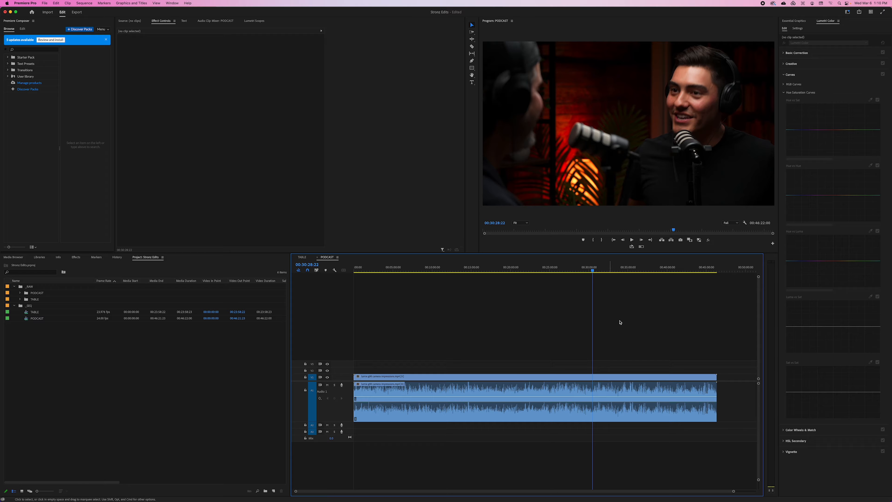
right_click(448, 389)
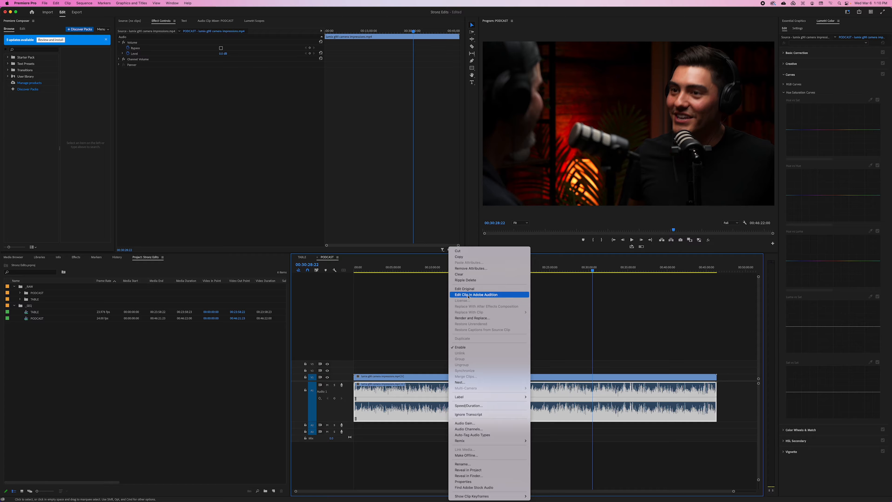
left_click(472, 318)
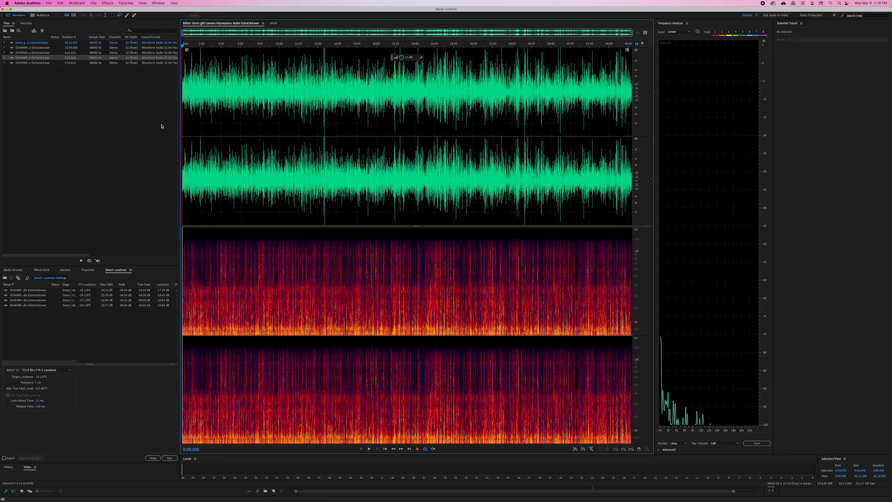
left_click(411, 94)
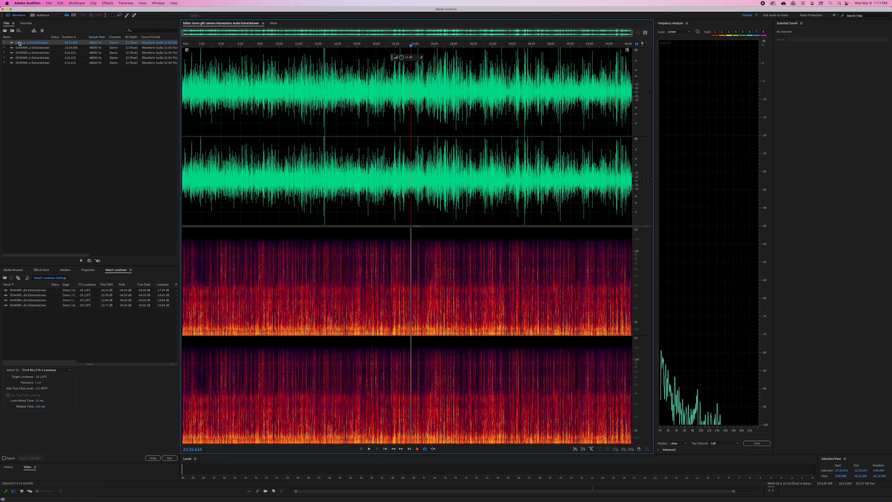
Remove all the previously processed files from the Match Loudness list
left_click(35, 300)
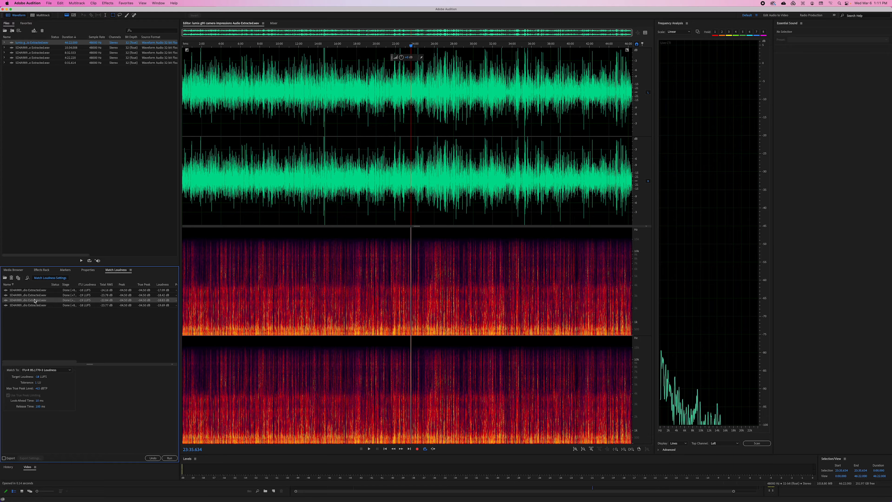
key("super+a")
key("Delete")
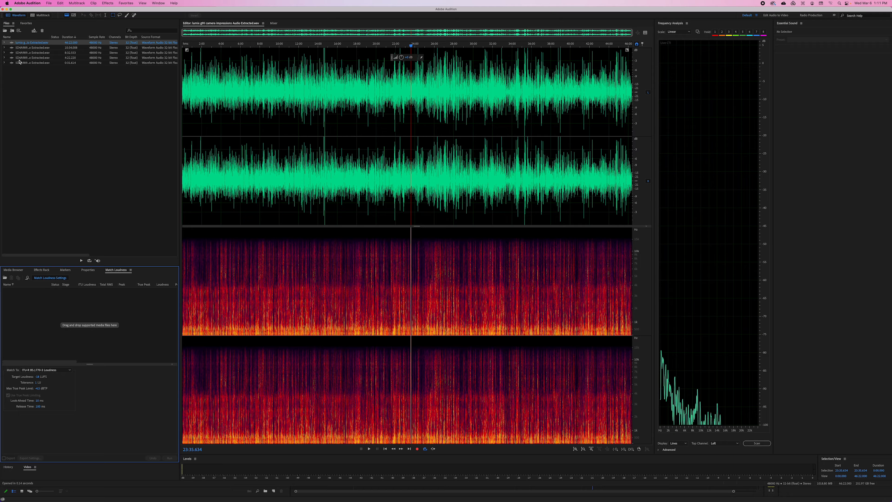
Add the podcast's extracted audio file to Match Loudness and run the match with the ITU-R BS.1770-3 Loudness settings
left_click_drag(23, 42, 63, 338)
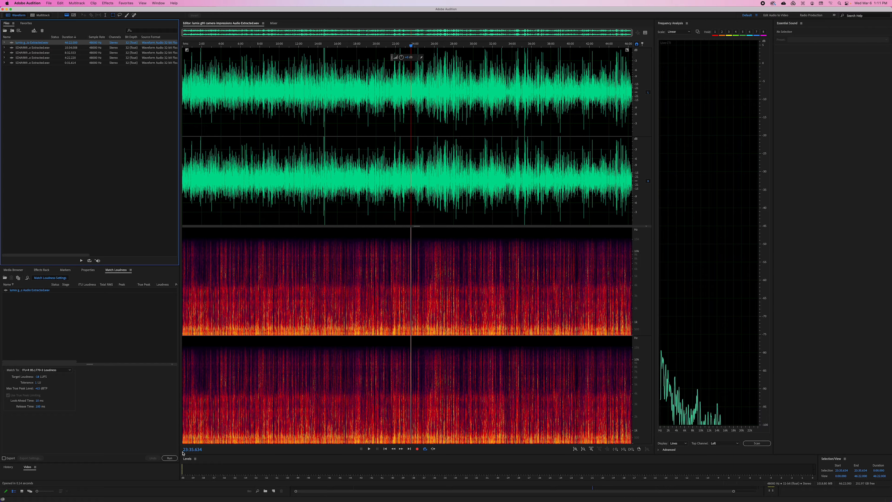
left_click(169, 458)
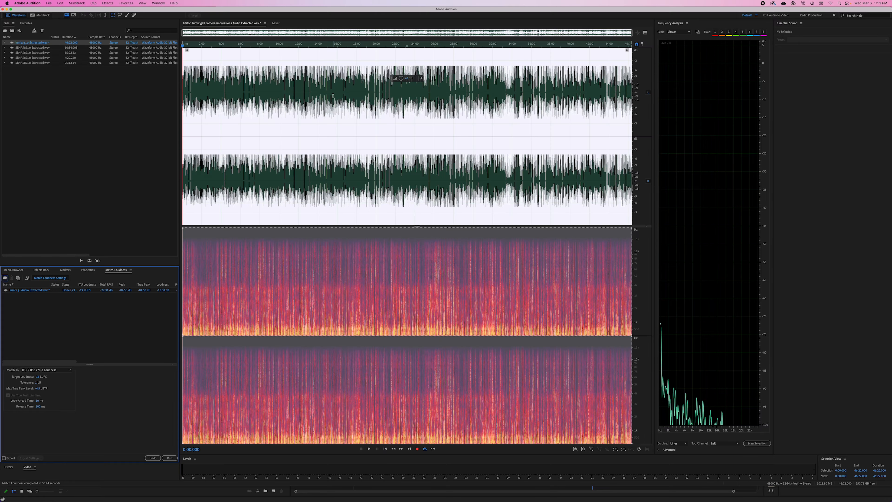
left_click(359, 81)
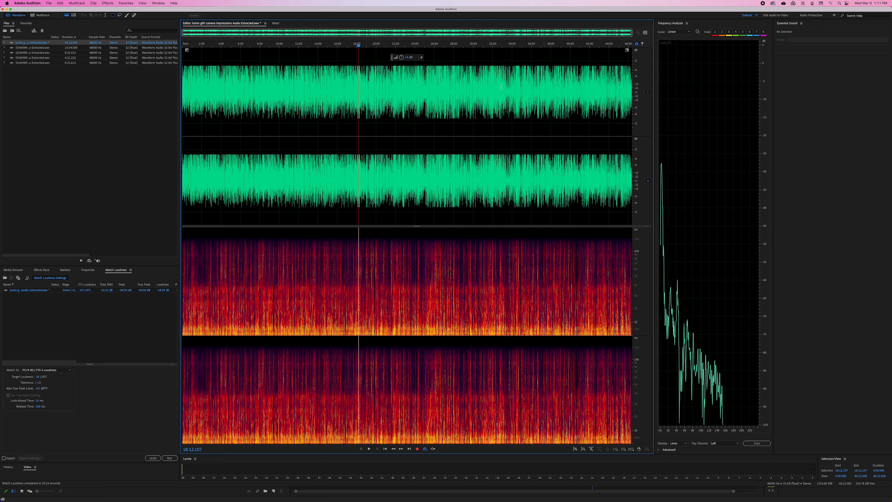
Save the loudness-matched podcast audio and switch back to Premiere Pro
left_click(48, 3)
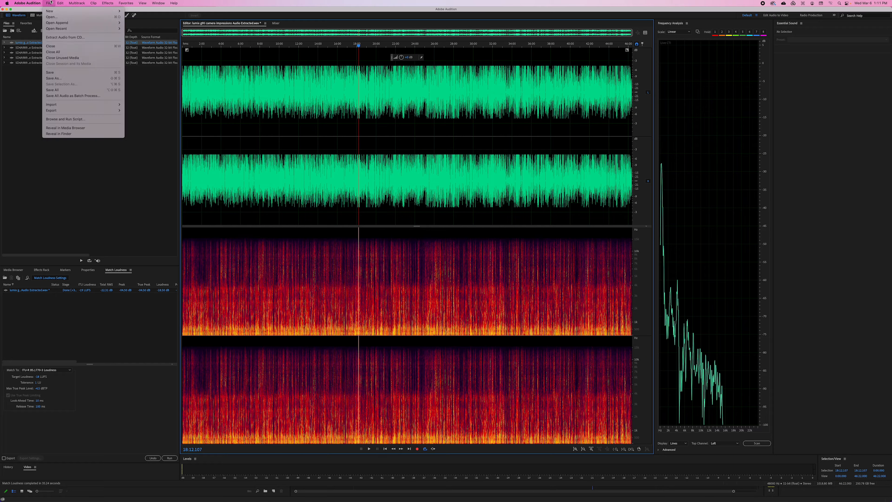
left_click(109, 98)
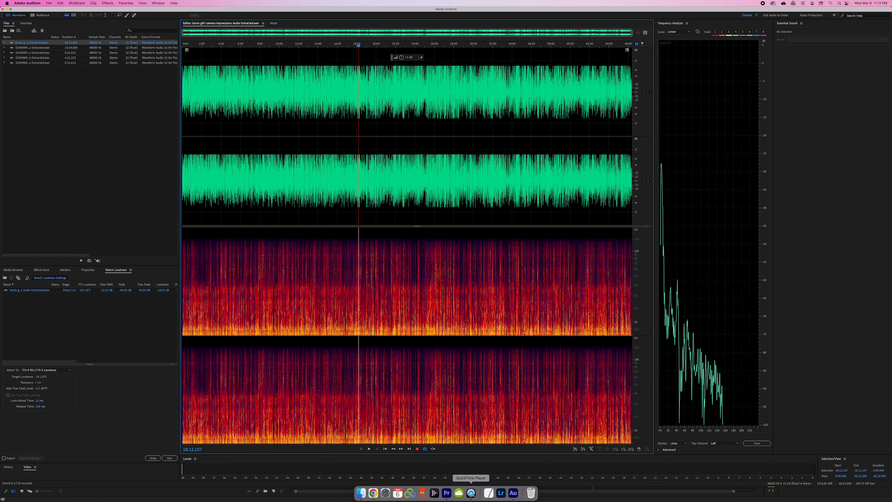
left_click(446, 494)
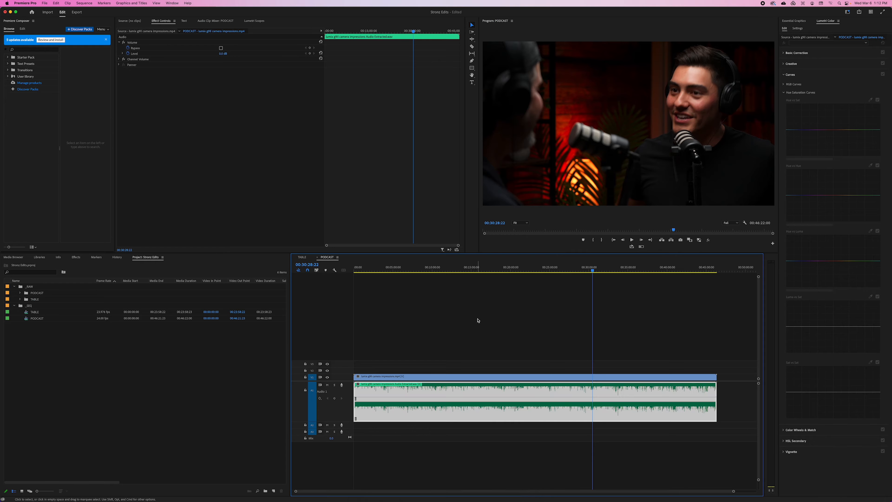
Inspect the replaced audio clip and its linked picture at several points in the PODCAST sequence
left_click(491, 316)
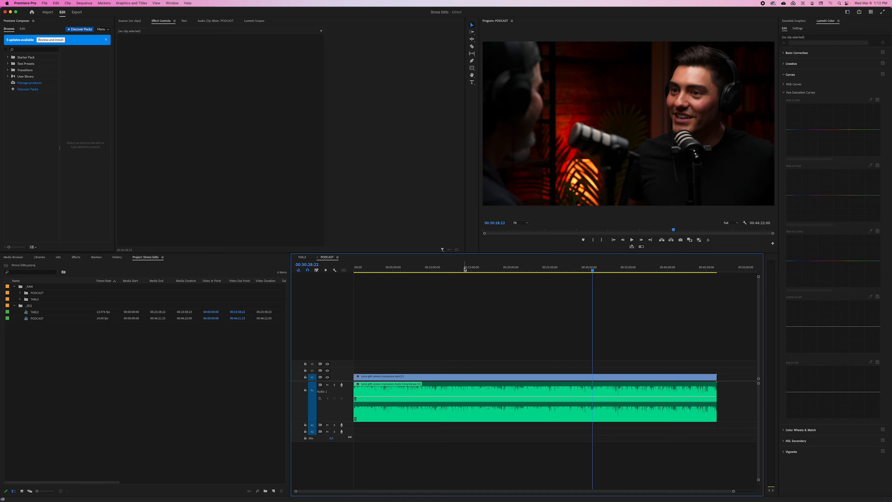
left_click(387, 270)
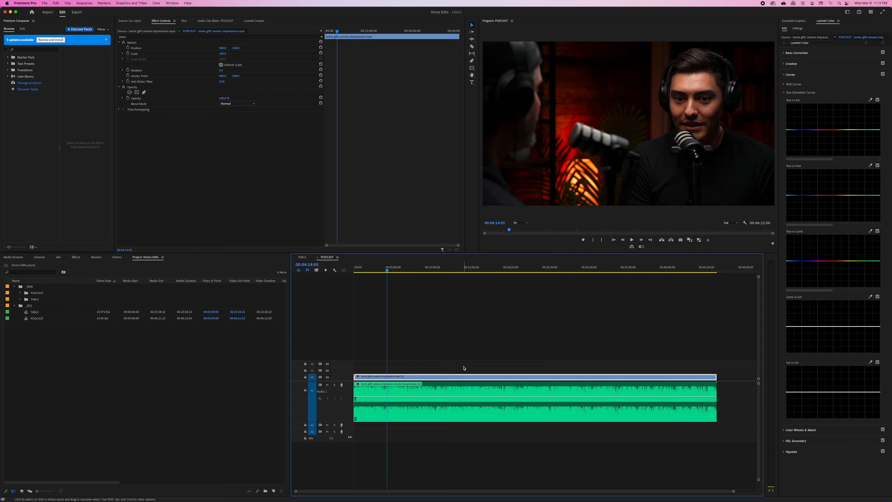
left_click(466, 389)
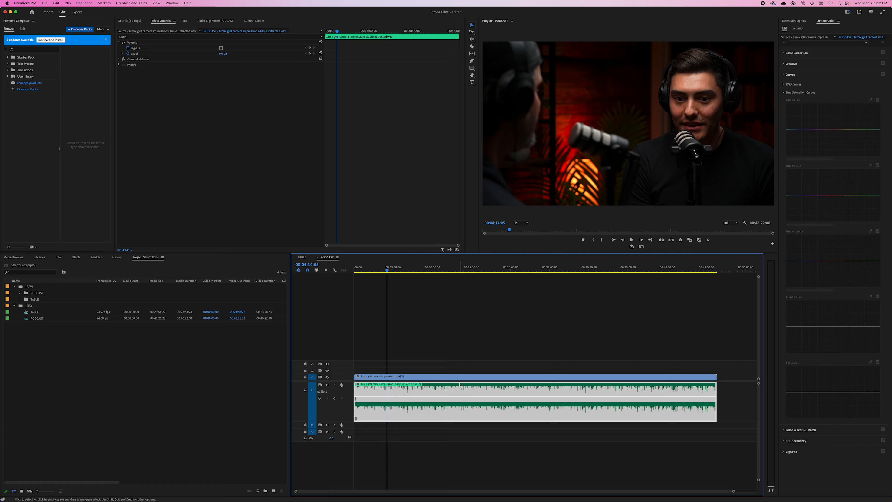
left_click(490, 331)
left_click(457, 269)
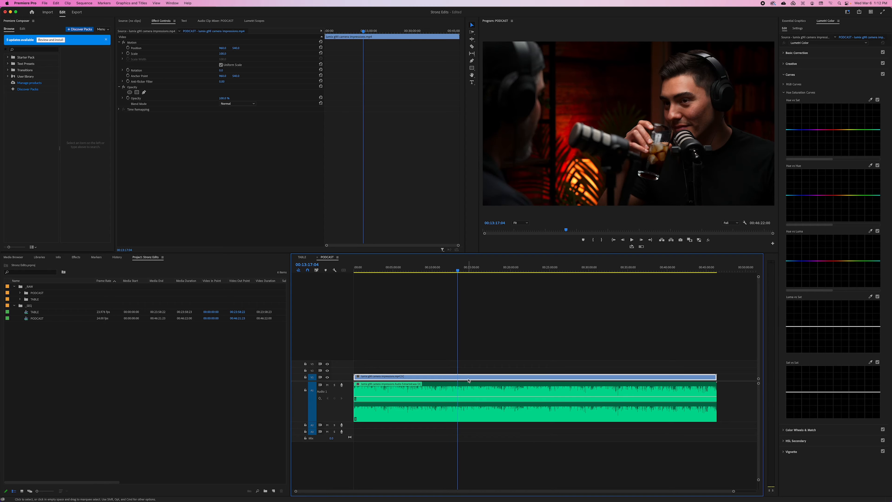
Restore the PODCAST sequence's extracted audio clip to its original unrendered version
left_click(462, 388)
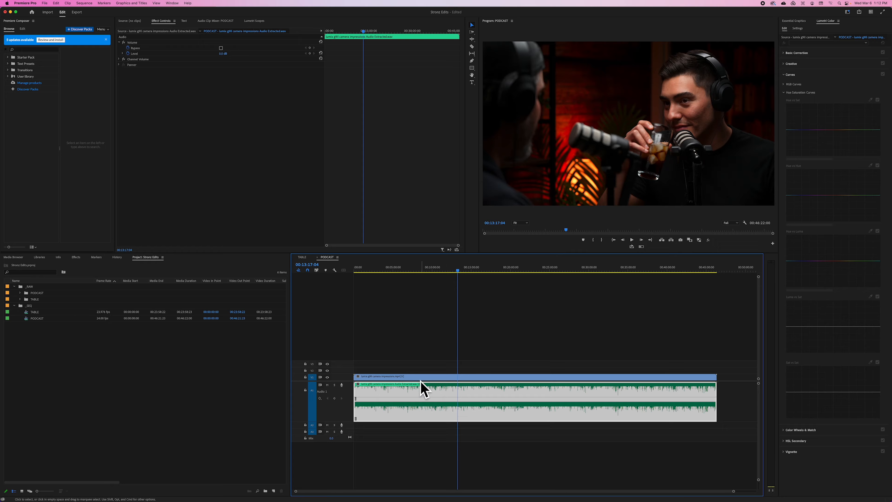
right_click(433, 389)
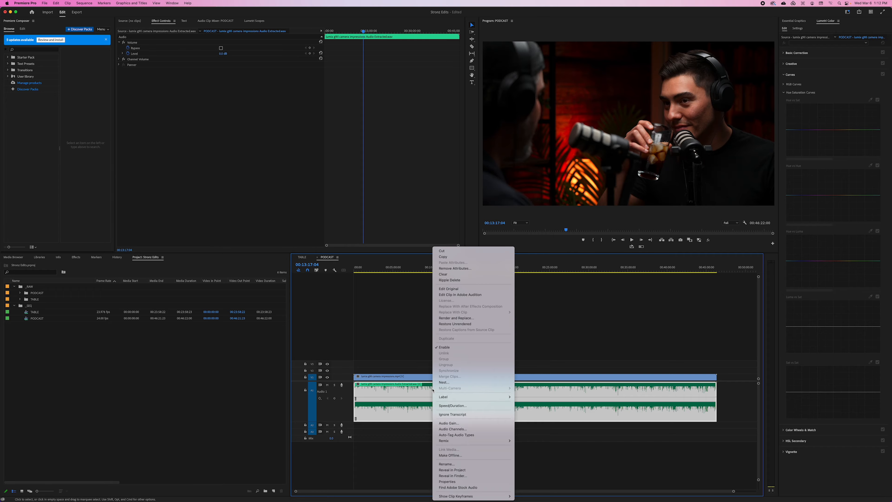
left_click(456, 325)
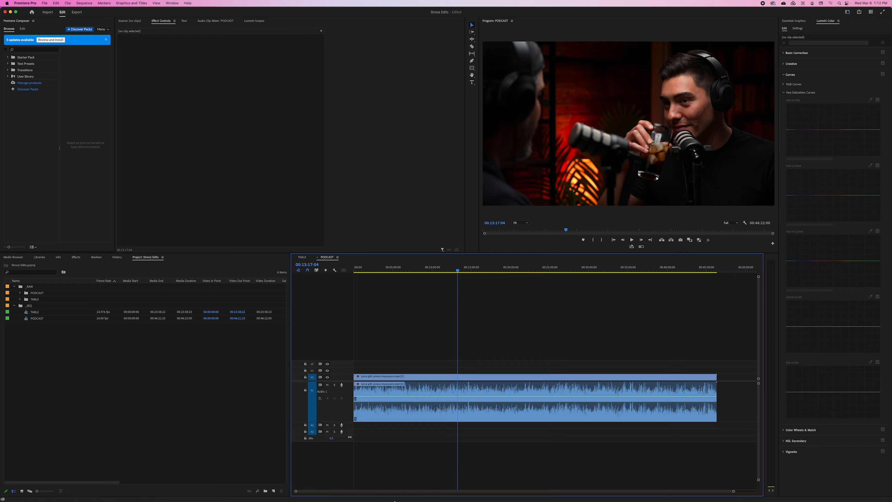
Examine the source MOV clips and their extracted audio WAV files in the TABLE media folder in Finder
left_click(362, 494)
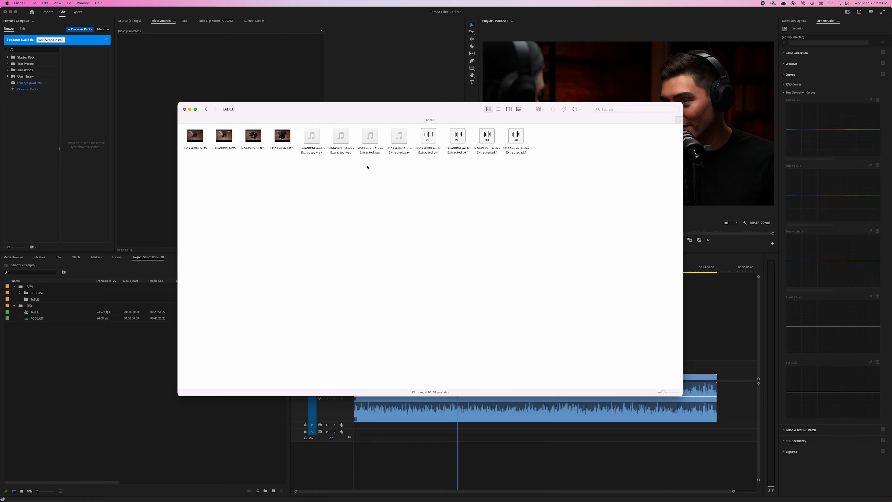
left_click(319, 149)
left_click(342, 150)
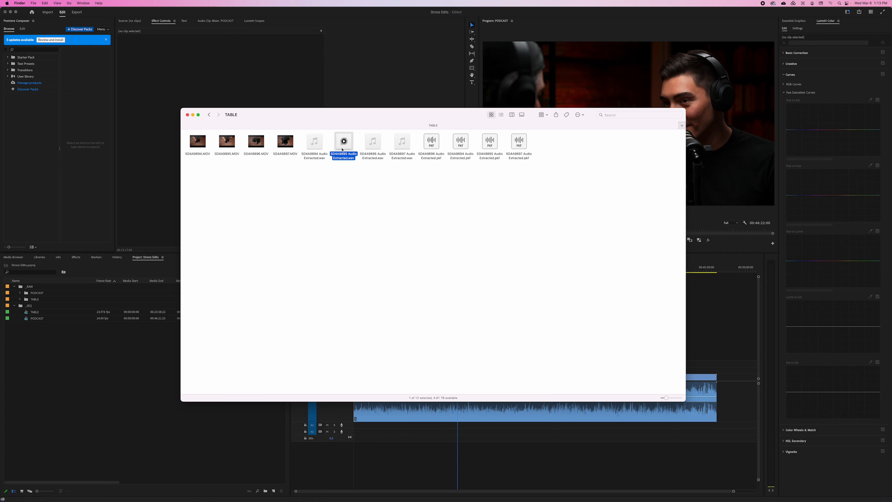
left_click(197, 143)
left_click(226, 145)
left_click(256, 142)
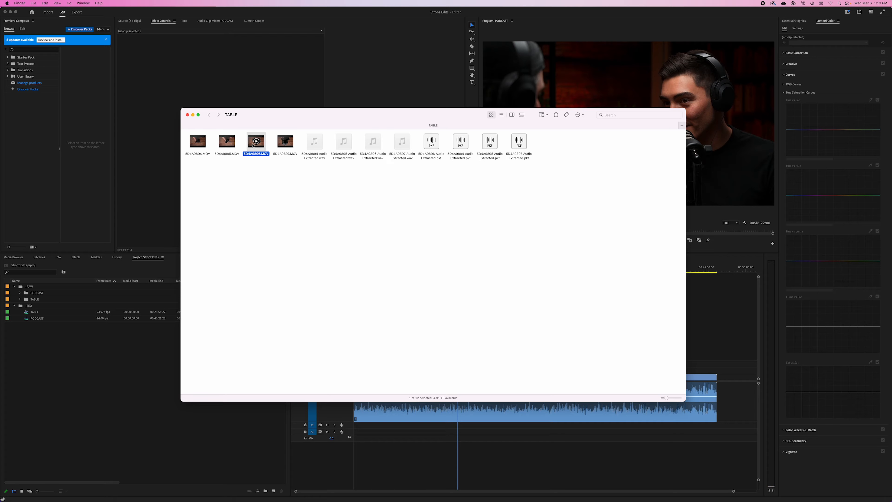
left_click(284, 142)
left_click(314, 144)
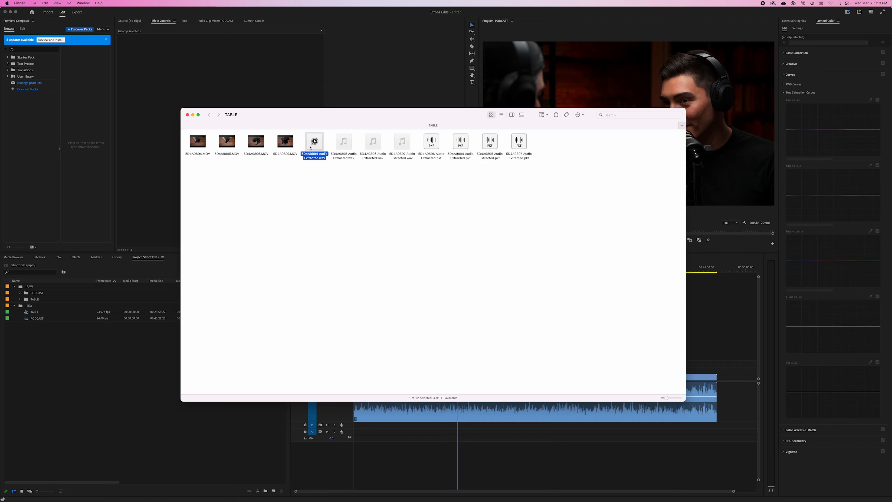
left_click(343, 144)
left_click(366, 146)
left_click(402, 142)
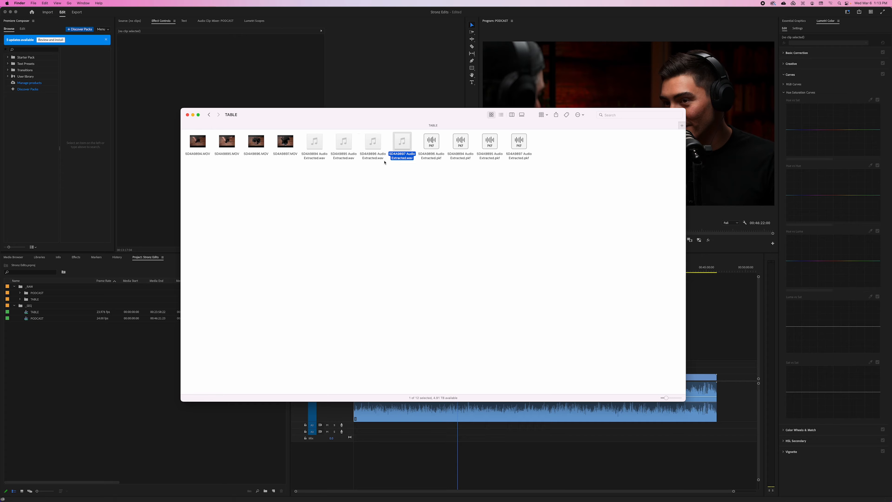
left_click_drag(345, 116, 337, 127)
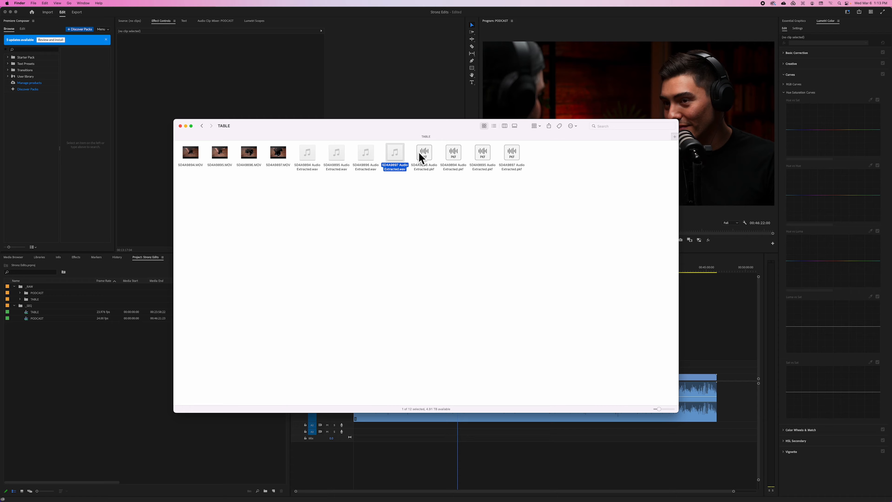
left_click_drag(349, 129, 351, 134)
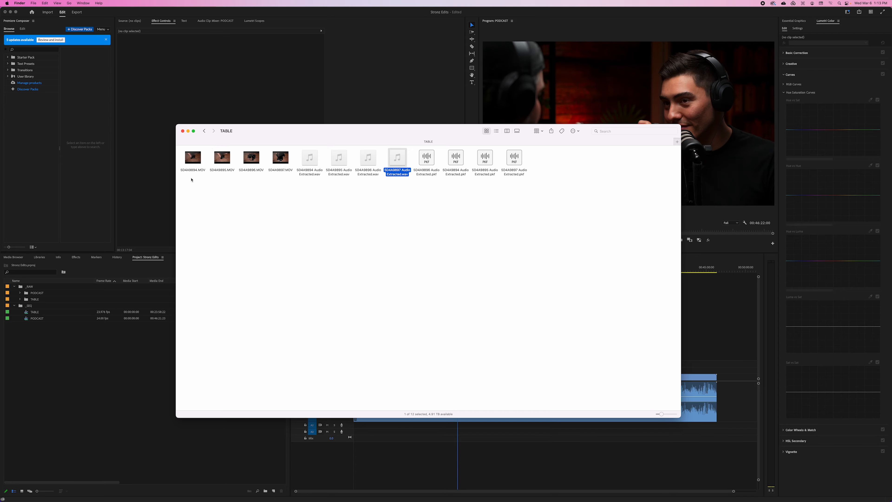
Return to Premiere Pro and review the TABLE sequence at several points along its timeline
left_click(107, 402)
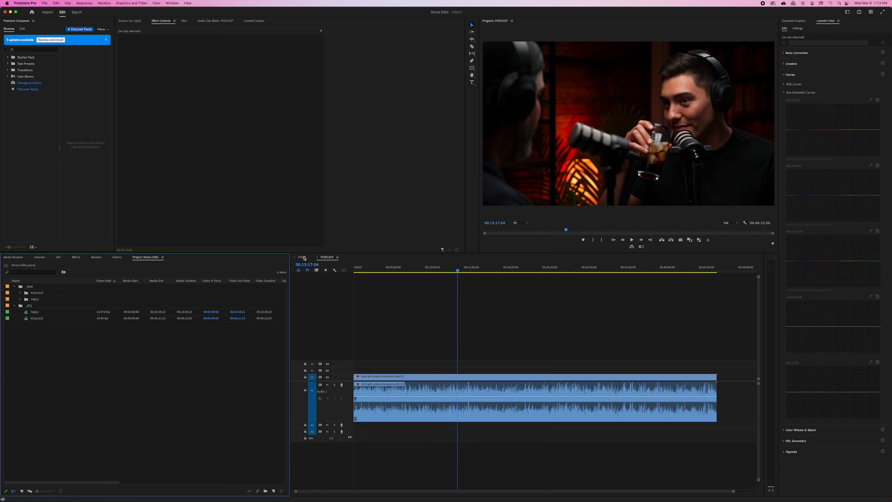
left_click_drag(411, 269, 364, 269)
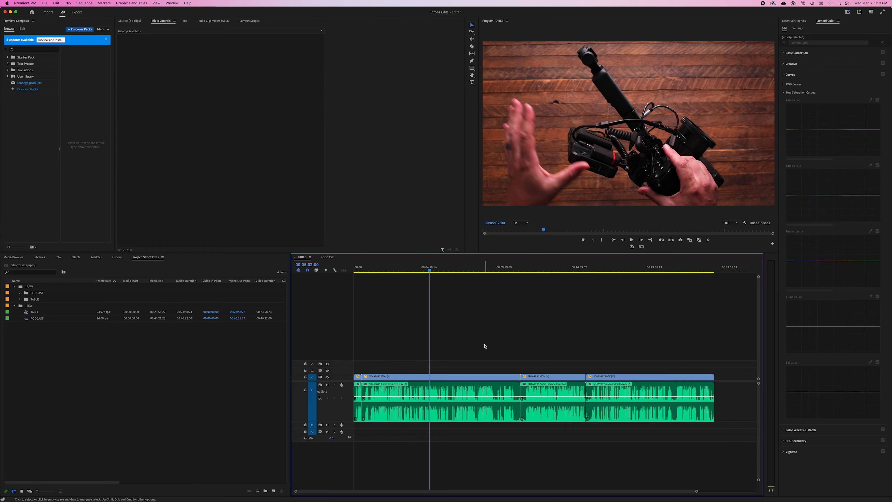
left_click(448, 269)
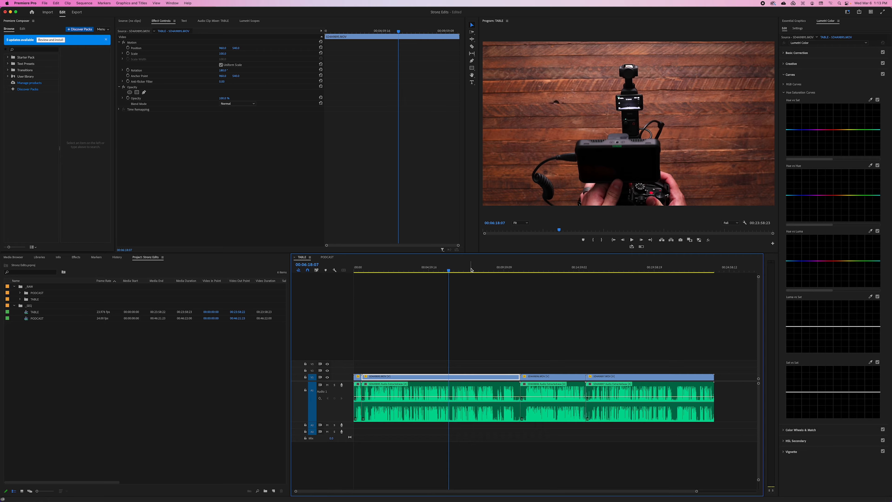
left_click(495, 270)
left_click_drag(475, 271, 412, 270)
Cut the long second clip of the TABLE sequence at five points with the Razor tool, starting at 00:03:49:22
key("c")
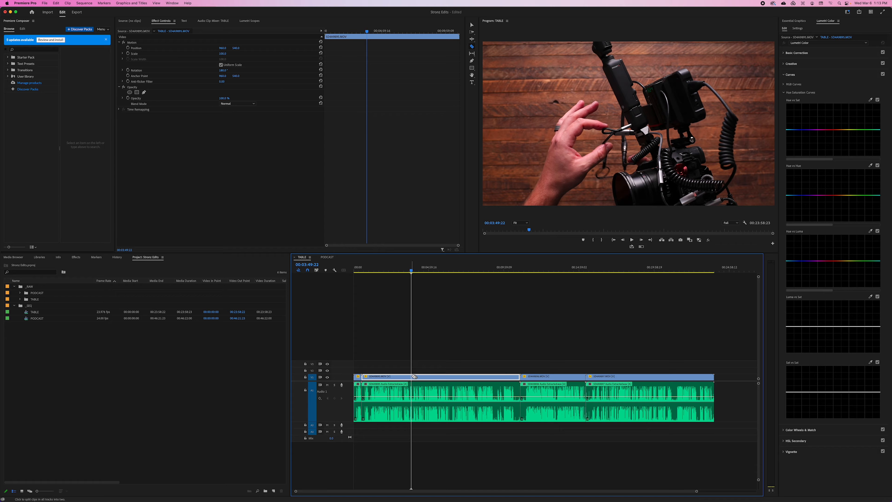
left_click(411, 377)
left_click(429, 377)
left_click(460, 377)
left_click(485, 377)
left_click(506, 377)
key("v")
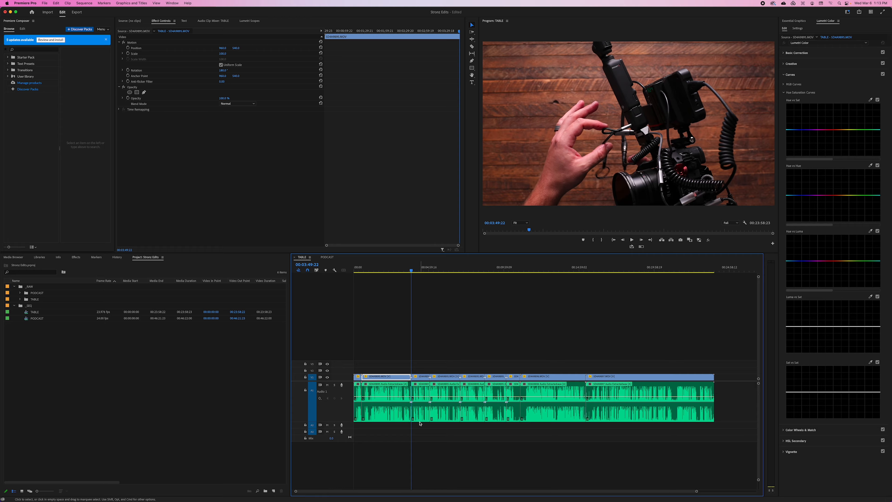
Check the clip commands available for the cut audio segments as a group and select four of the segments one at a time
left_click_drag(420, 428, 482, 409)
left_click_drag(493, 447, 418, 393)
right_click(418, 393)
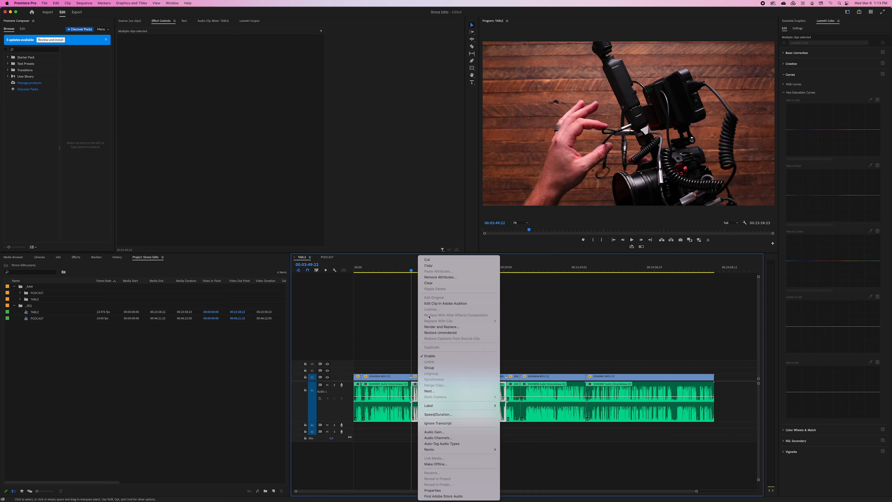
left_click(376, 309)
left_click(428, 360)
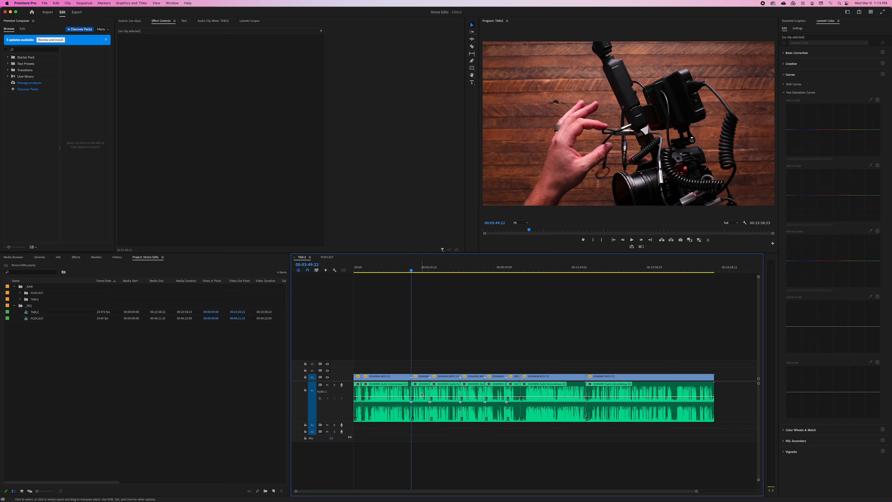
left_click(421, 393)
left_click(445, 394)
left_click(473, 393)
left_click(494, 394)
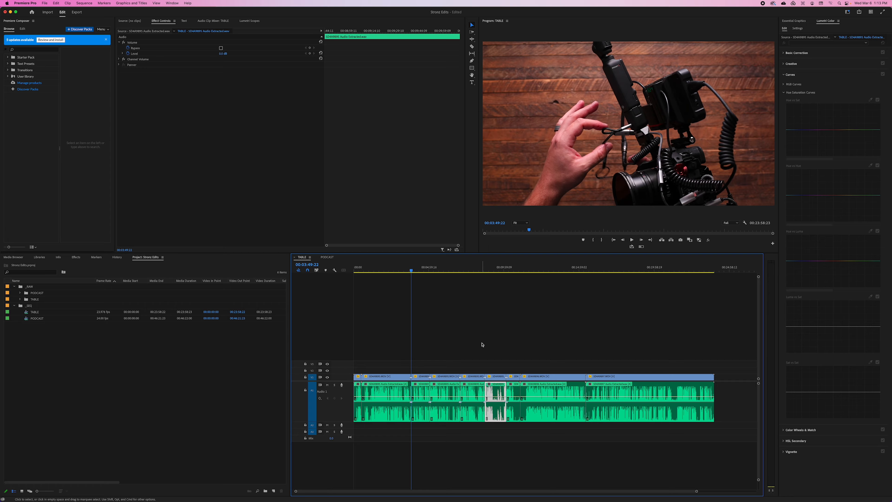
Review the later clips of the TABLE sequence, compare it with the PODCAST sequence, and return to an early point in TABLE
left_click(540, 270)
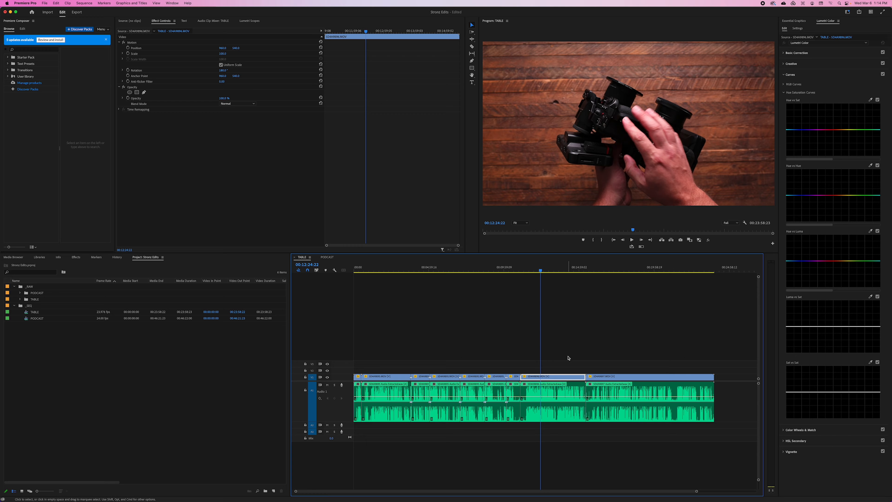
left_click(550, 271)
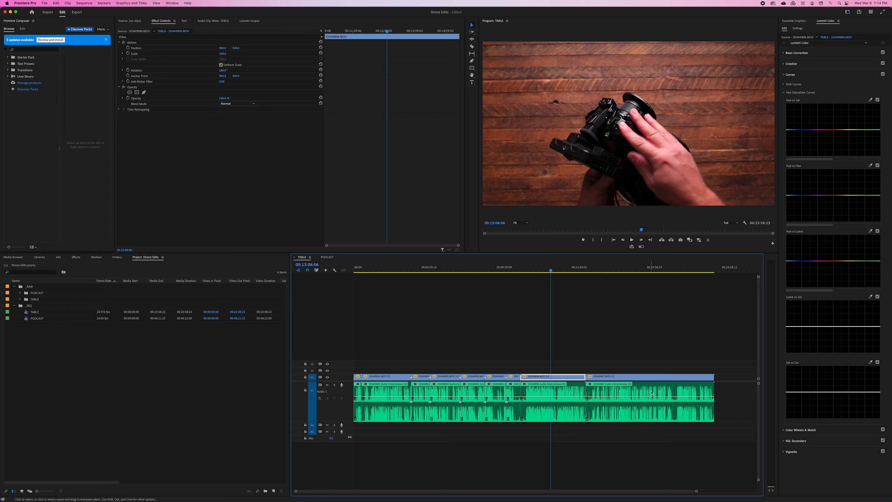
left_click(610, 270)
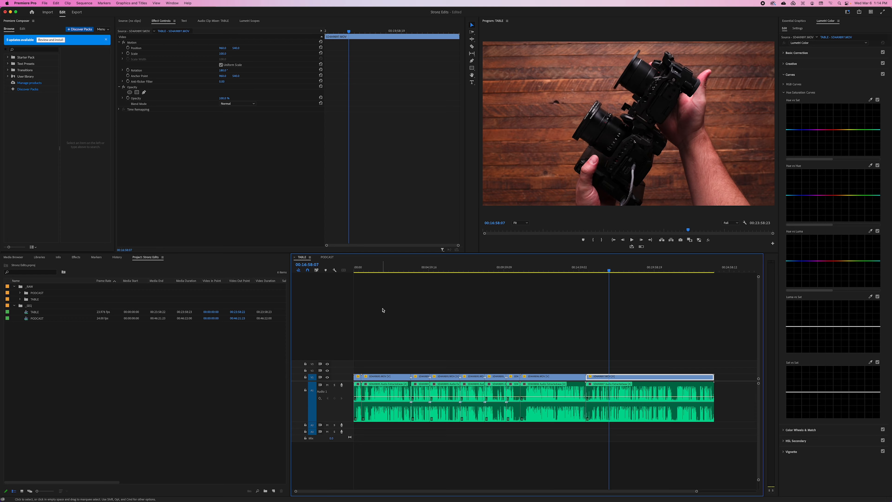
left_click(327, 257)
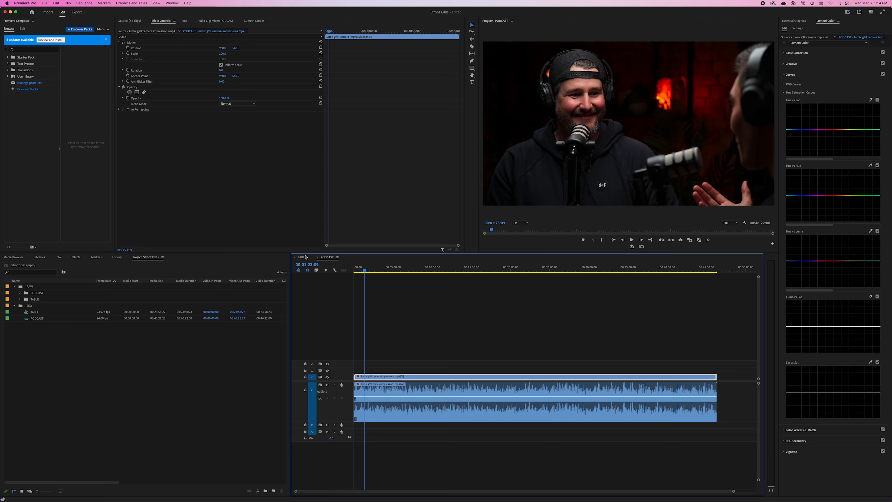
left_click(303, 257)
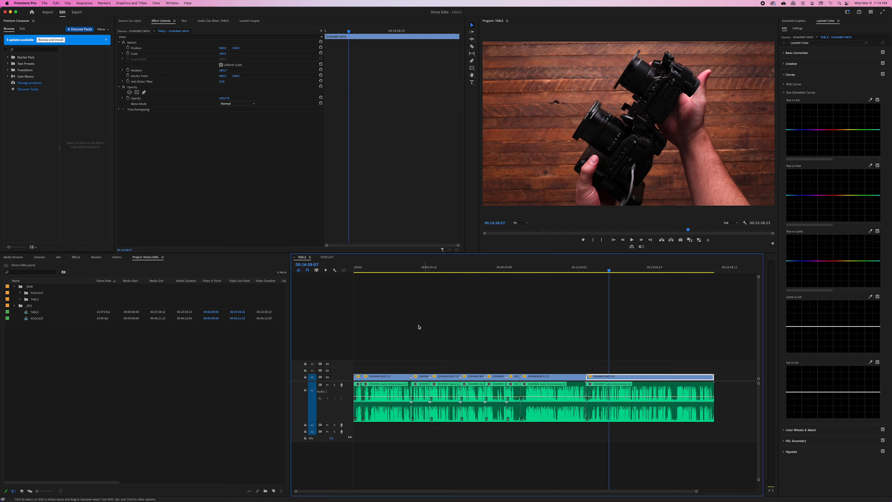
left_click(386, 269)
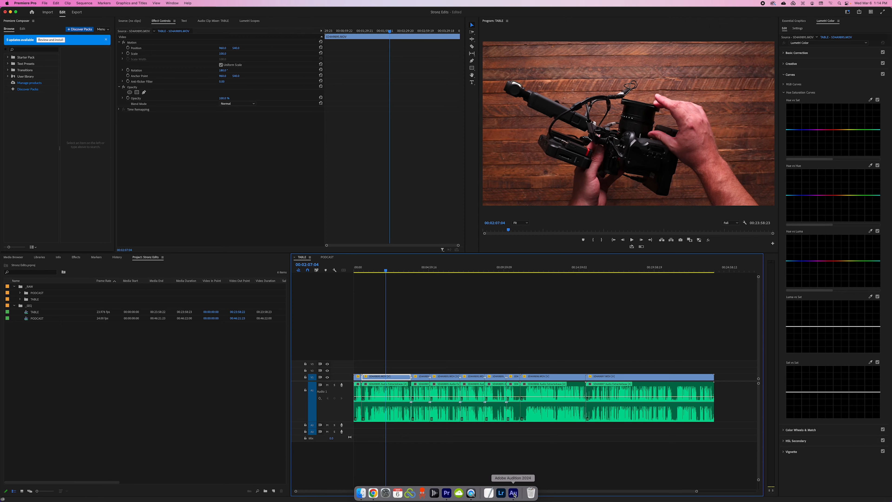
Switch to Adobe Audition and compare the waveforms of the podcast audio and the extracted TABLE audio files
left_click(516, 492)
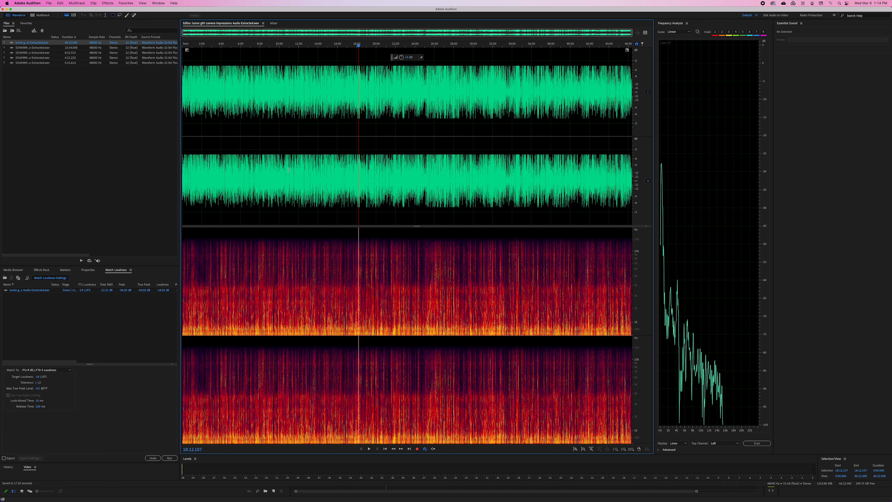
left_click(306, 161)
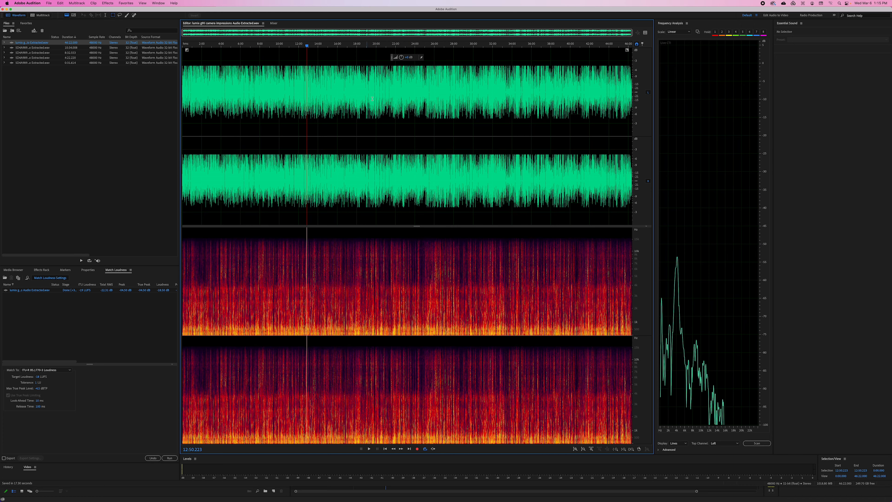
double_click(44, 48)
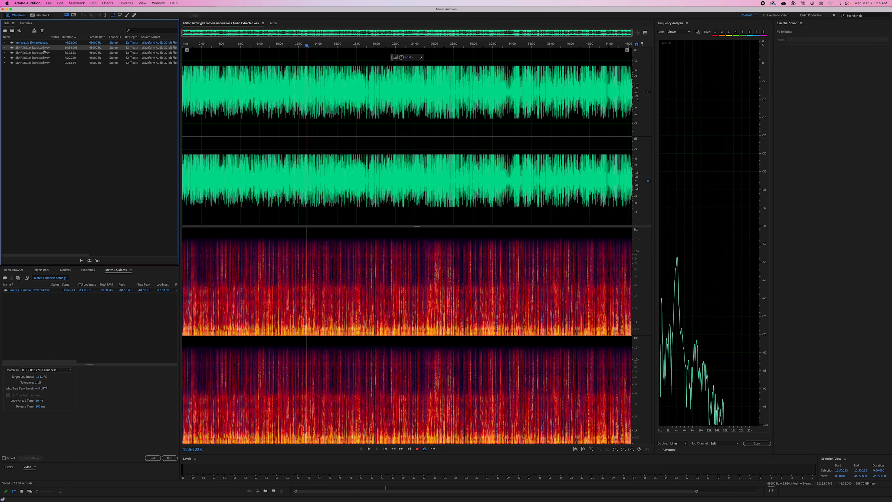
double_click(40, 53)
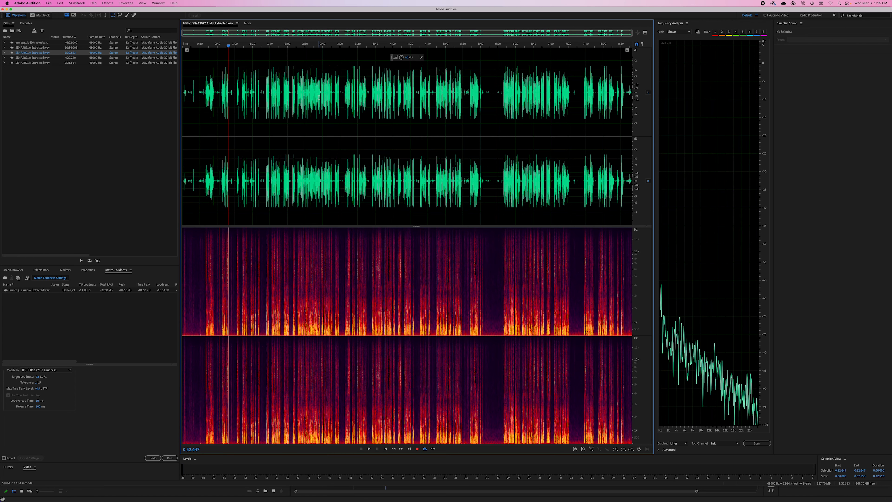
double_click(45, 58)
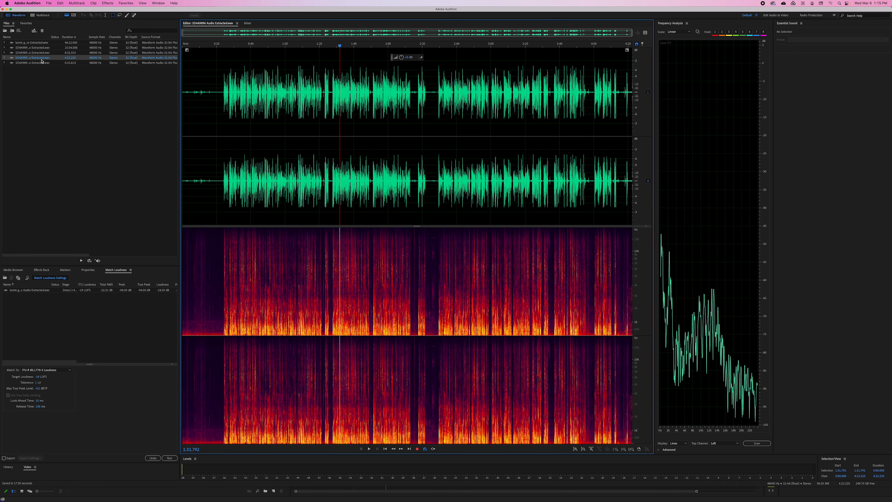
double_click(44, 62)
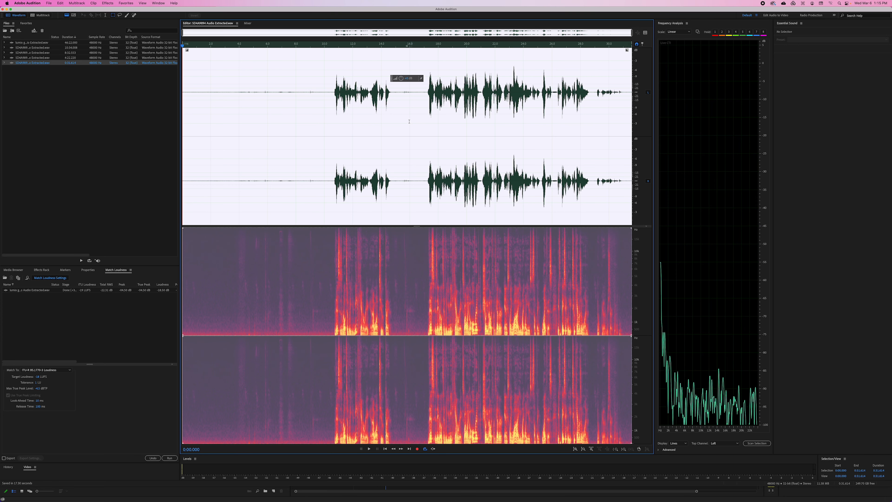
Inspect the speech passages and the quiet gaps between them in the SD4A9894 Audio Extracted.wav waveform
left_click(471, 104)
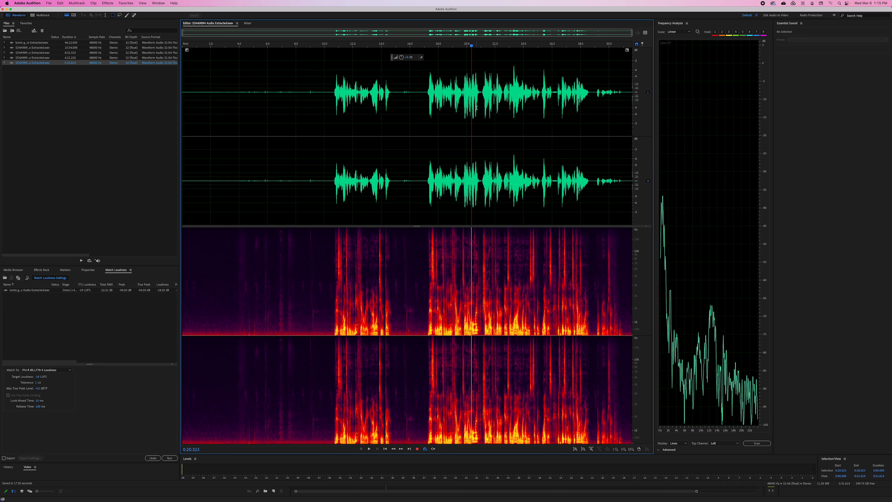
left_click(426, 89)
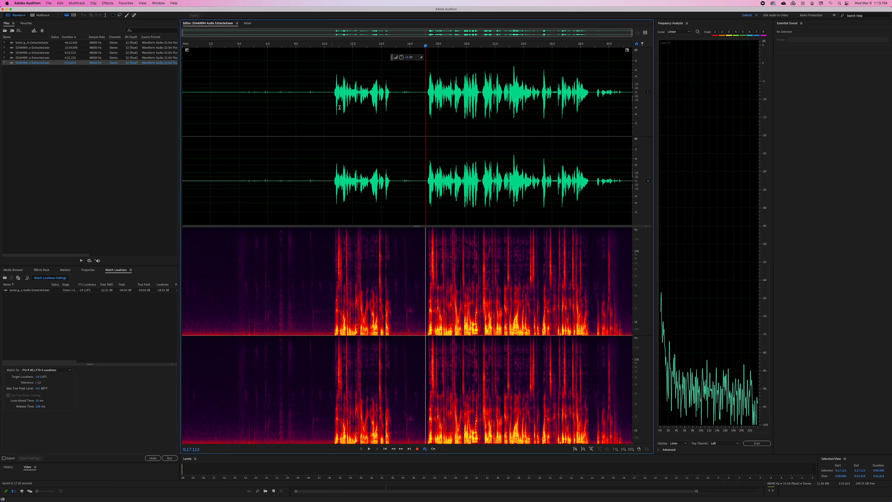
left_click(333, 100)
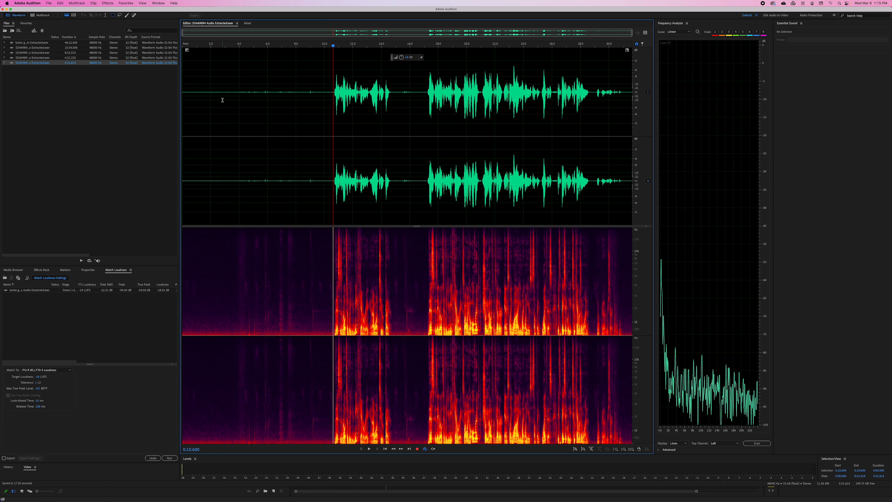
left_click(423, 103)
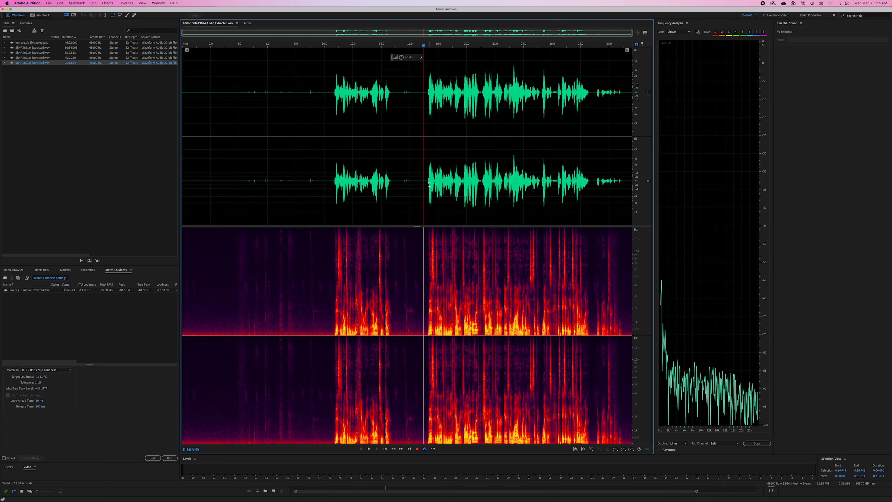
mouse_move(421, 500)
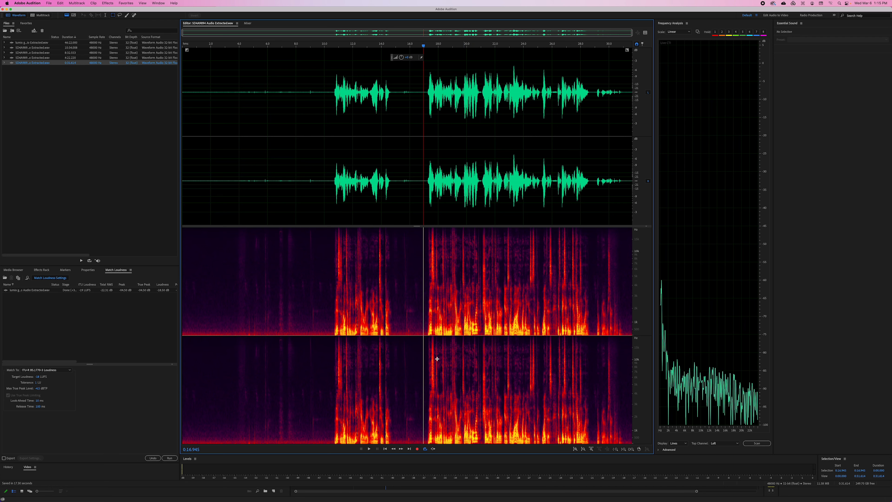